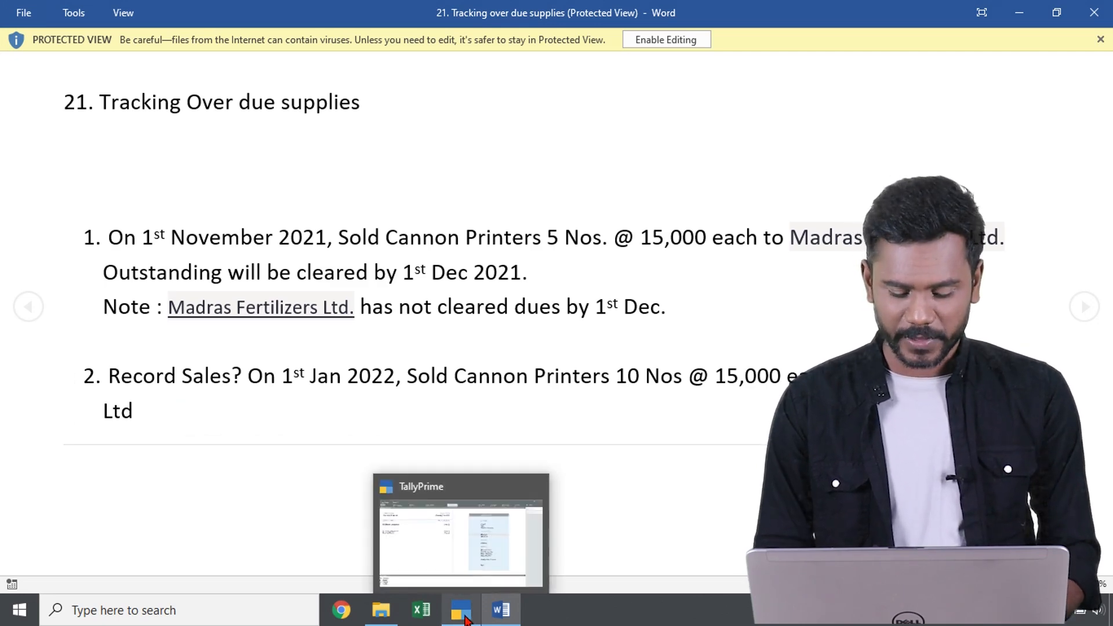
Switch to TallyPrime, start a sales voucher and begin a new party ledger named Madras Fertilizers Ltd. under Sundry Debtors
{"action": "left_click", "coordinate": [461, 610]}
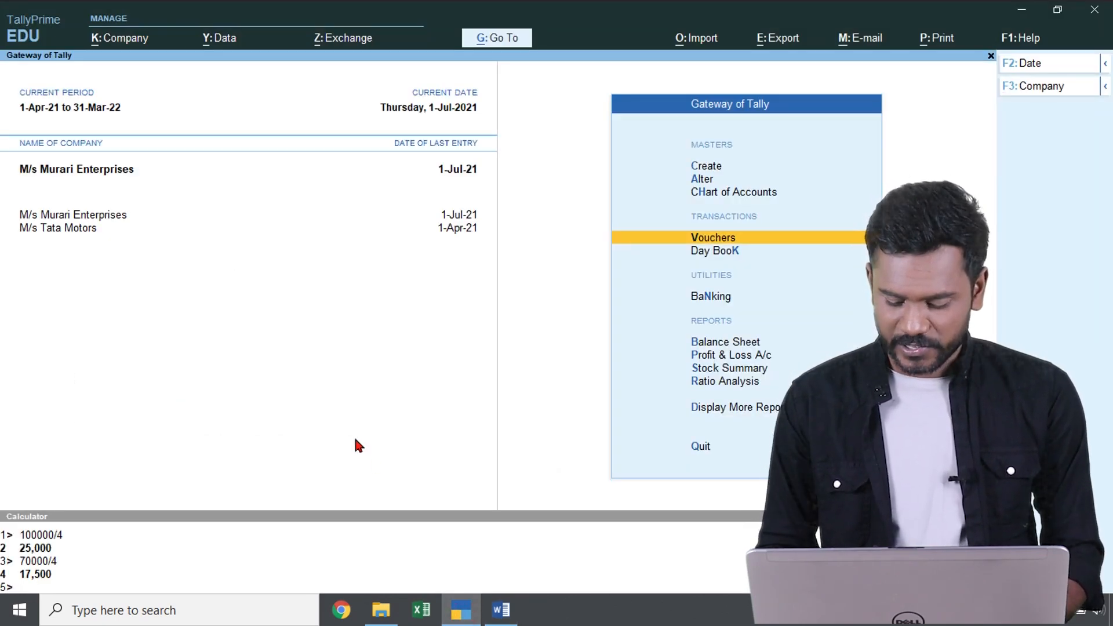
{"action": "key", "text": "Return"}
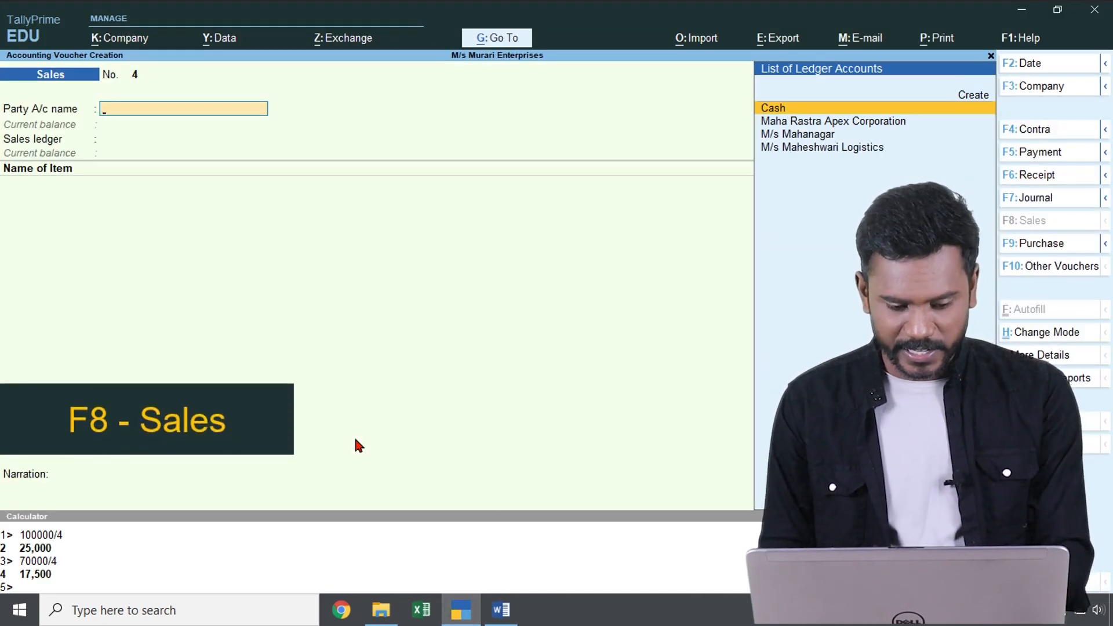
{"action": "key", "text": "alt+c"}
{"action": "type", "text": "Madras Fertilizers Ltd."}
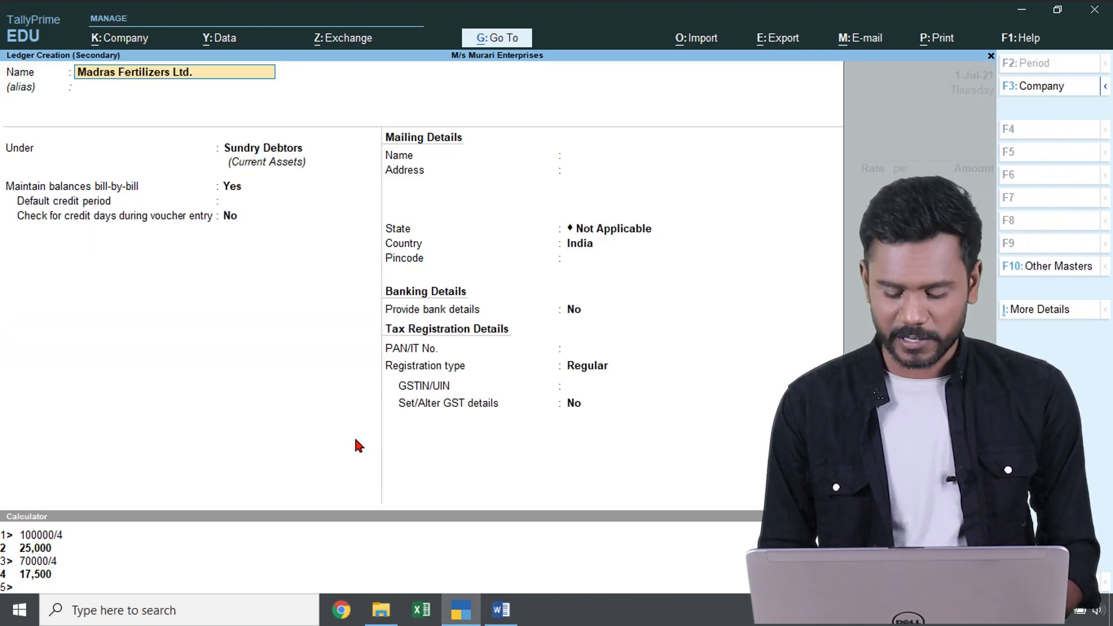
{"action": "key", "text": "Return"}
{"action": "key", "text": "Return"}
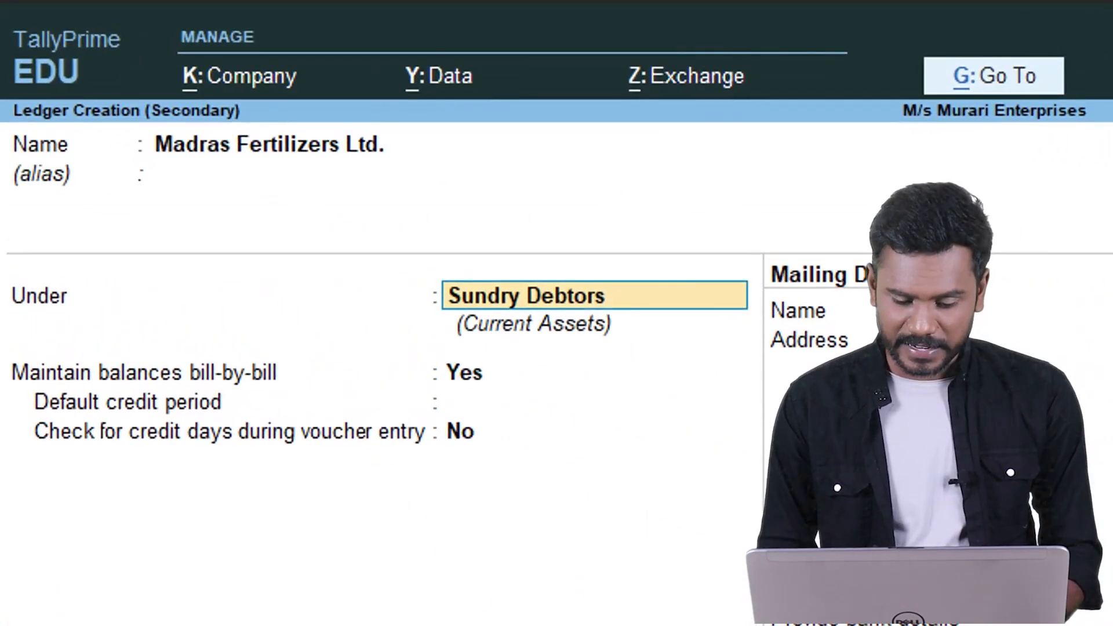
{"action": "key", "text": "Return"}
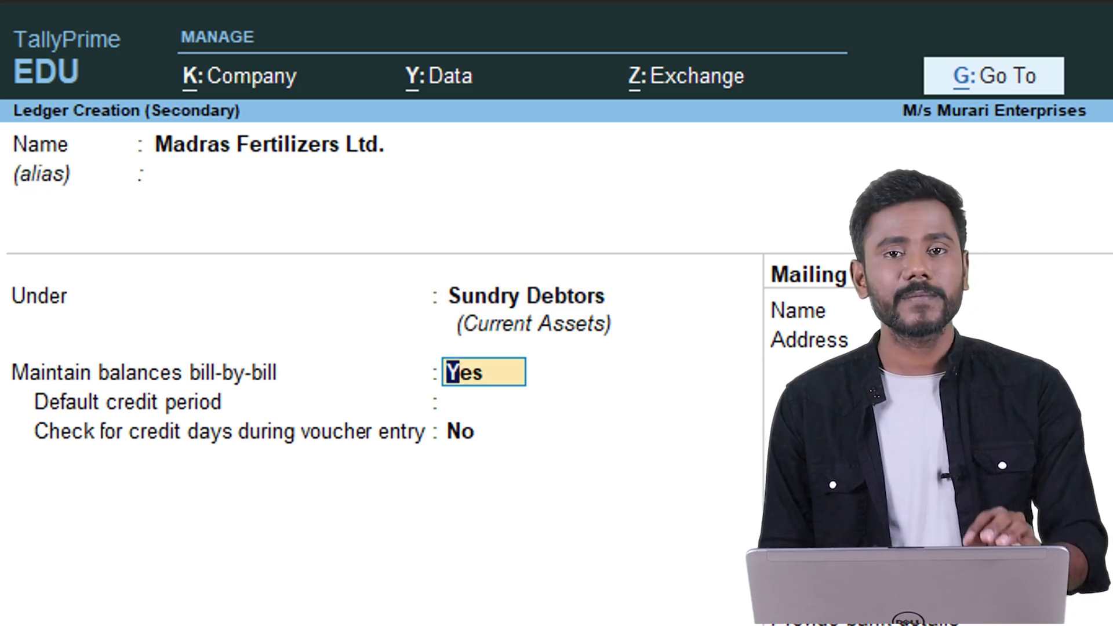
Keep bill-by-bill balances for the new ledger, set the check for credit days during voucher entry to No, and save it
{"action": "key", "text": "Return"}
{"action": "key", "text": "Return"}
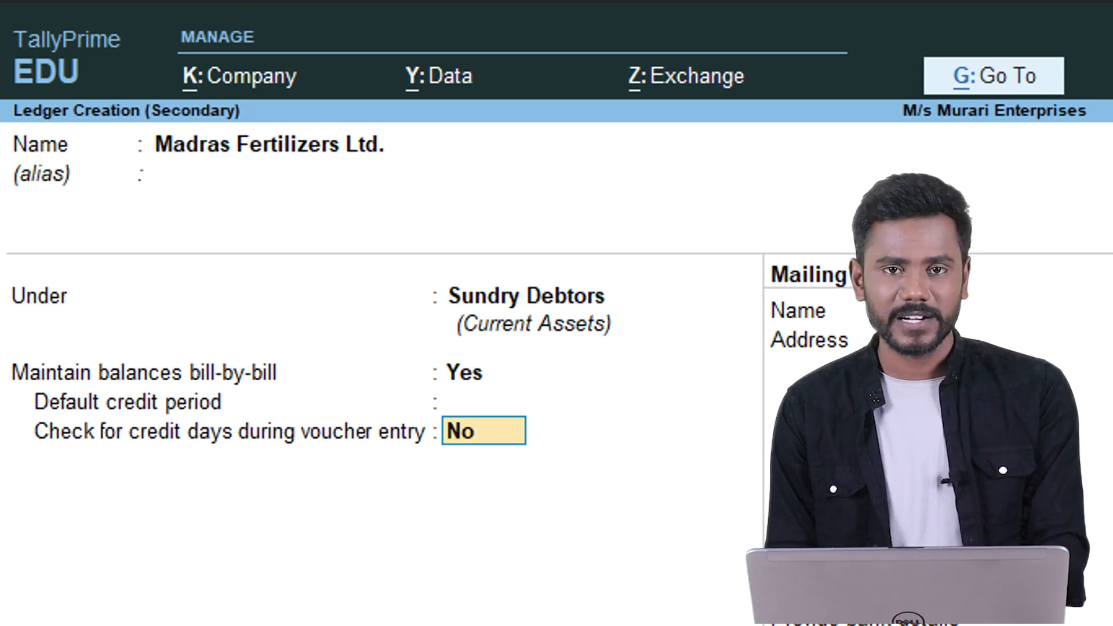
{"action": "type", "text": "ye"}
{"action": "key", "text": "BackSpace"}
{"action": "key", "text": "BackSpace"}
{"action": "type", "text": "no"}
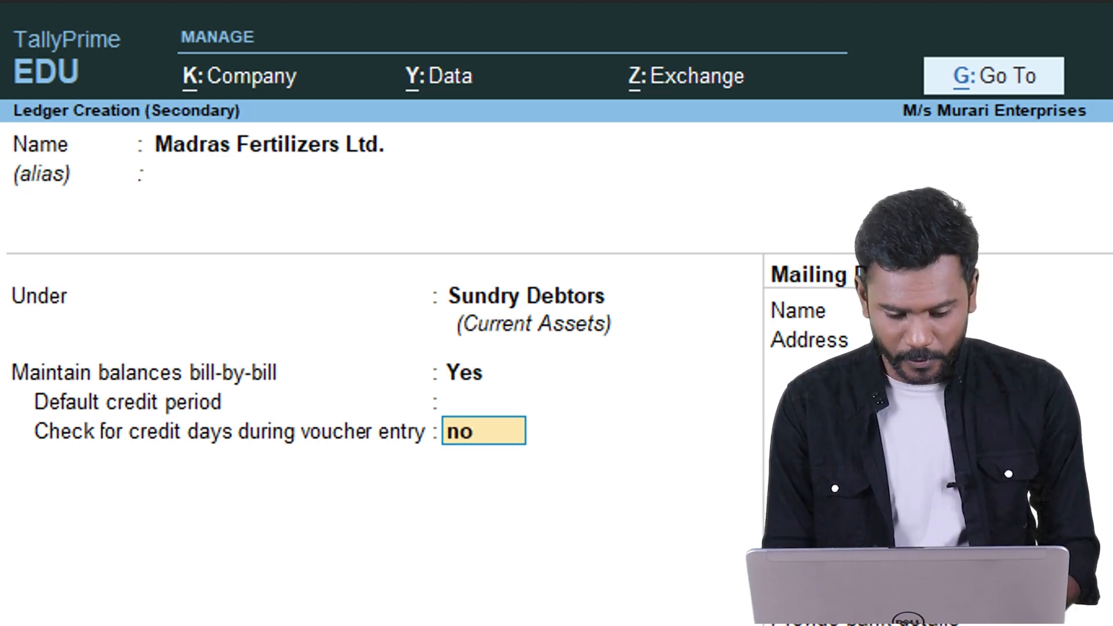
{"action": "key", "text": "Return"}
{"action": "key", "text": "ctrl+a"}
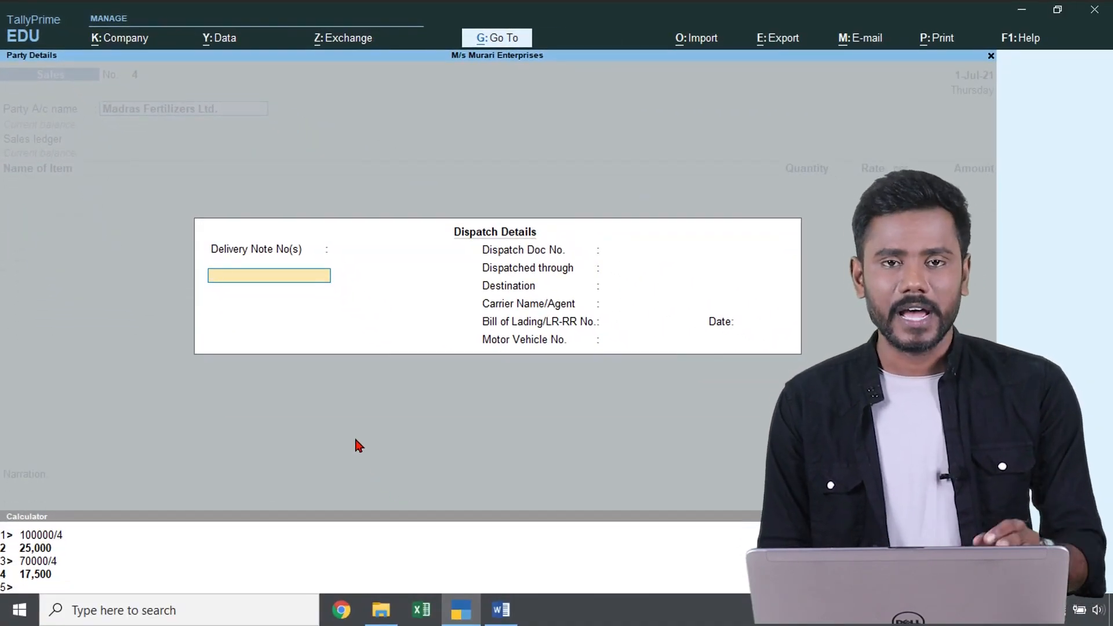
Accept the dispatch and party details, choose Sales as the sales ledger, and date the voucher 1-Nov-2021
{"action": "key", "text": "ctrl+a"}
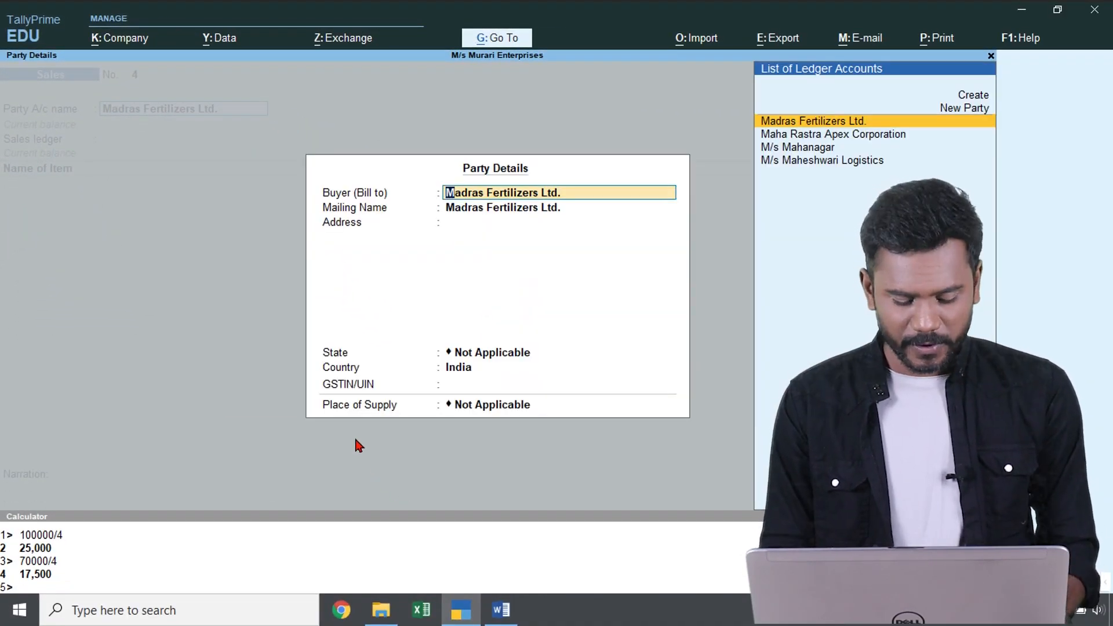
{"action": "key", "text": "ctrl+a"}
{"action": "key", "text": "Return"}
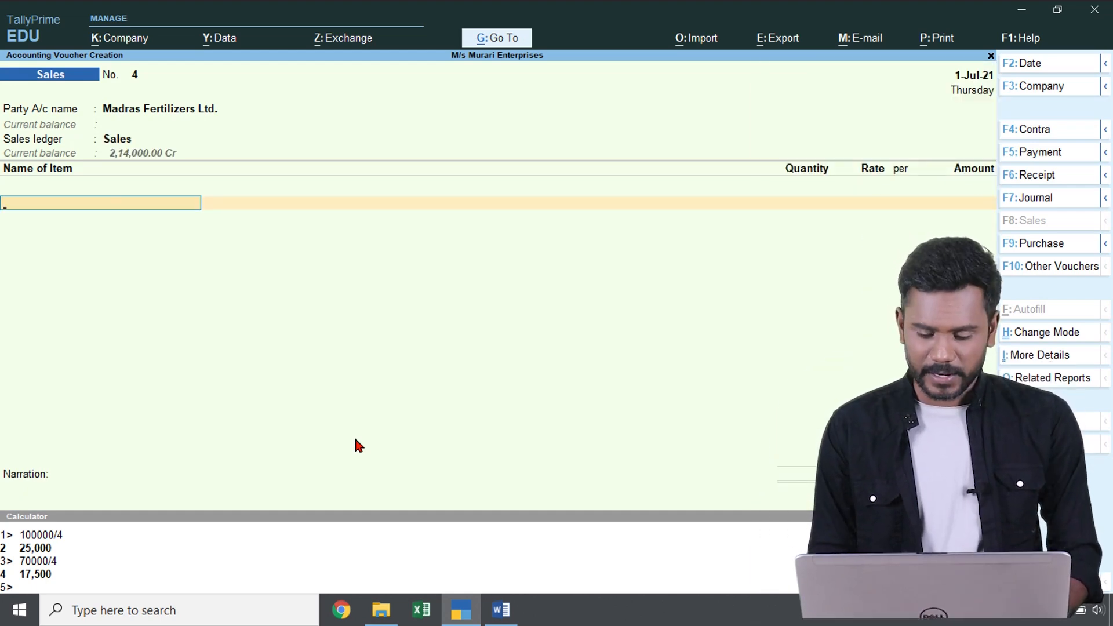
{"action": "key", "text": "F2"}
{"action": "type", "text": "1-11"}
{"action": "key", "text": "Return"}
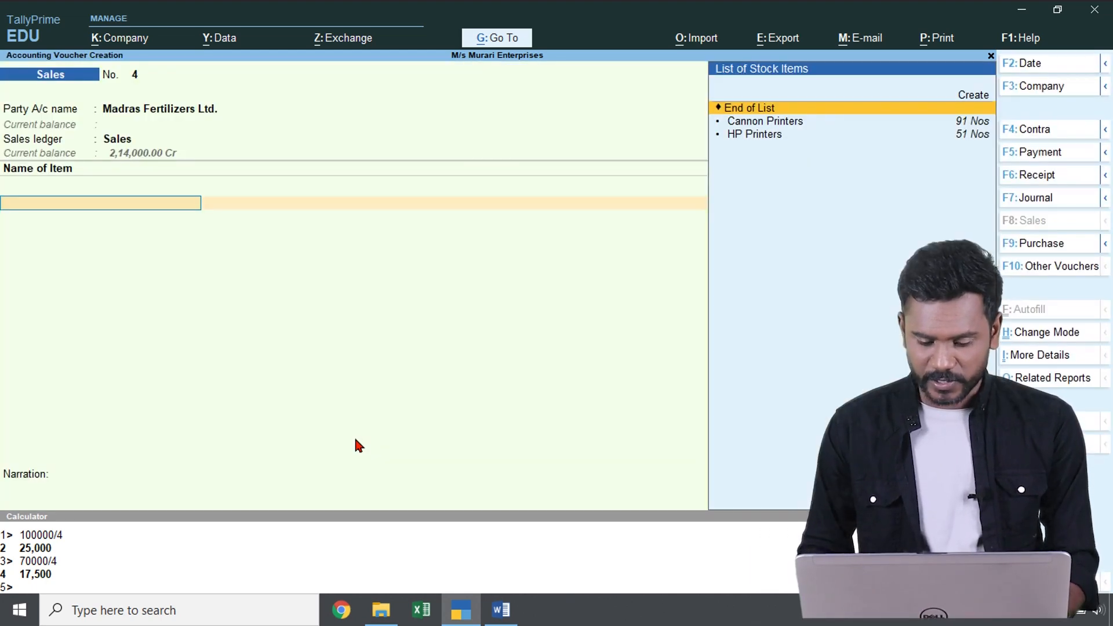
Add 5 Nos of Cannon Printers at 15,000 each as the only item, with GST/e-Way Bill details set to No
{"action": "key", "text": "Down"}
{"action": "key", "text": "Return"}
{"action": "type", "text": "5"}
{"action": "key", "text": "Return"}
{"action": "key", "text": "alt+Tab"}
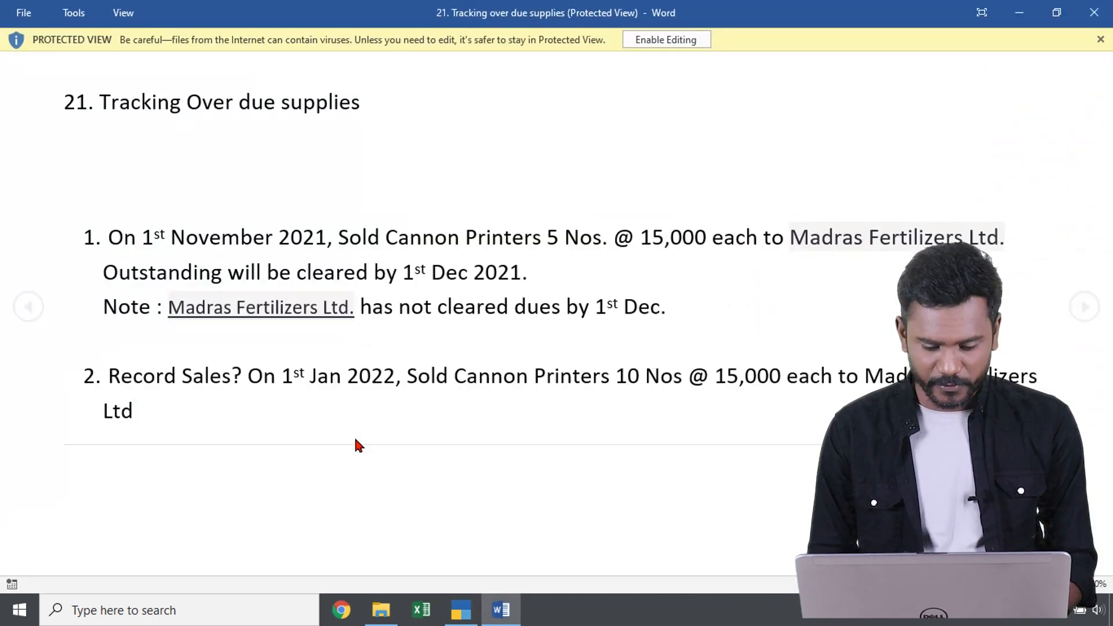
{"action": "key", "text": "alt+Tab"}
{"action": "type", "text": "1"}
{"action": "key", "text": "Return"}
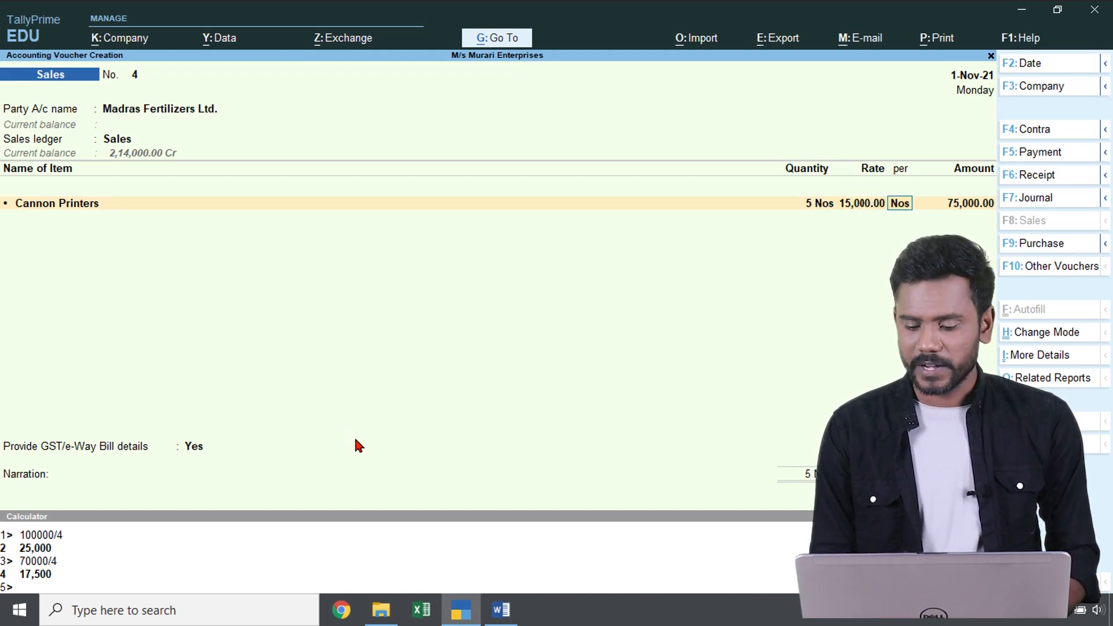
{"action": "key", "text": "Return"}
{"action": "key", "text": "Return"}
{"action": "key", "text": "Return"}
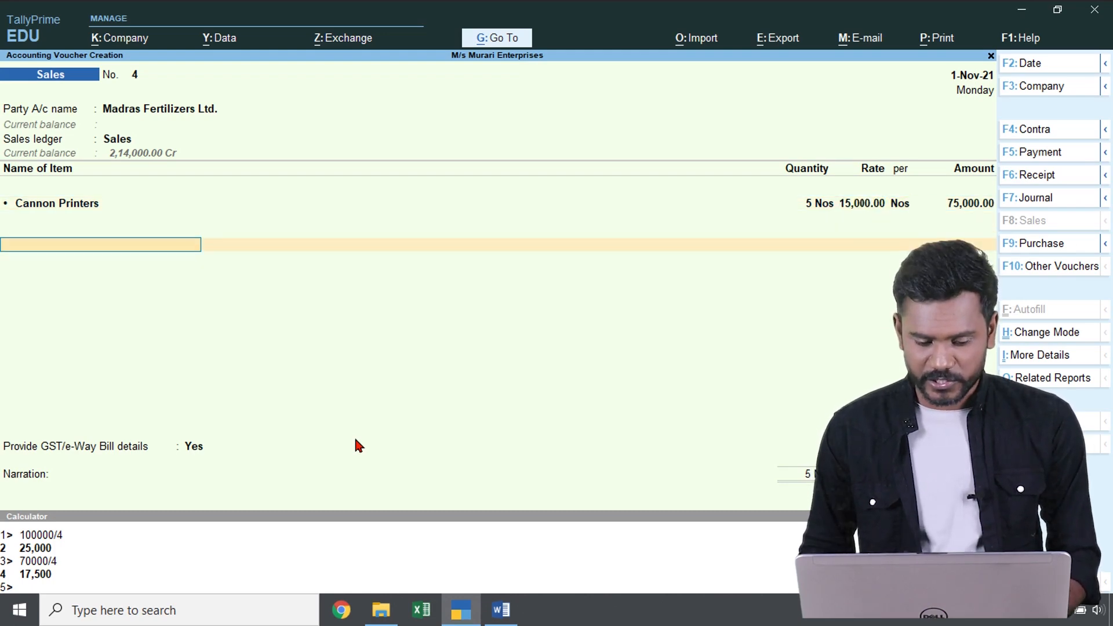
{"action": "key", "text": "Up"}
{"action": "key", "text": "Return"}
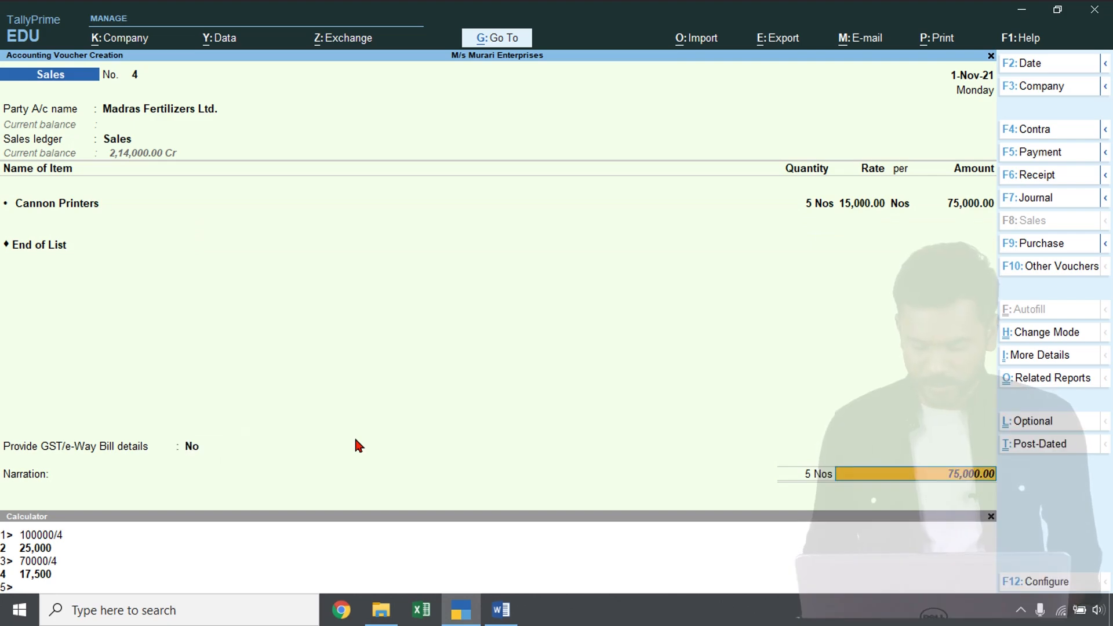
Enter bill-wise details as new reference 1-4 due on 1-Dec-2021, and save the sales voucher
{"action": "key", "text": "Return"}
{"action": "key", "text": "Return"}
{"action": "type", "text": "1-4"}
{"action": "key", "text": "Return"}
{"action": "type", "text": "1-12"}
{"action": "key", "text": "Return"}
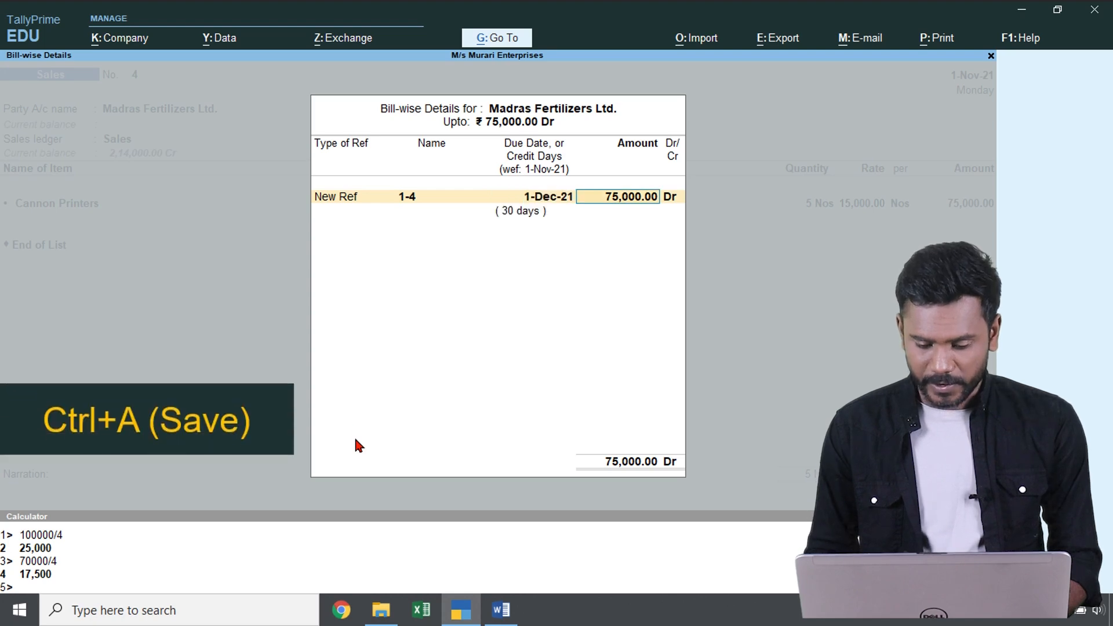
{"action": "key", "text": "ctrl+a"}
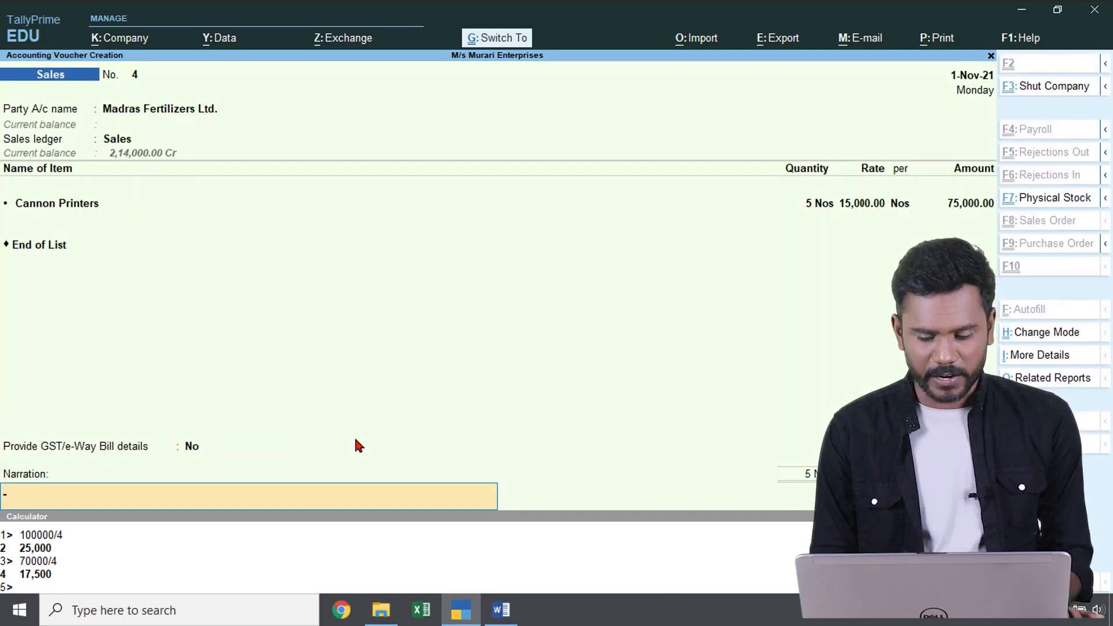
{"action": "key", "text": "ctrl+a"}
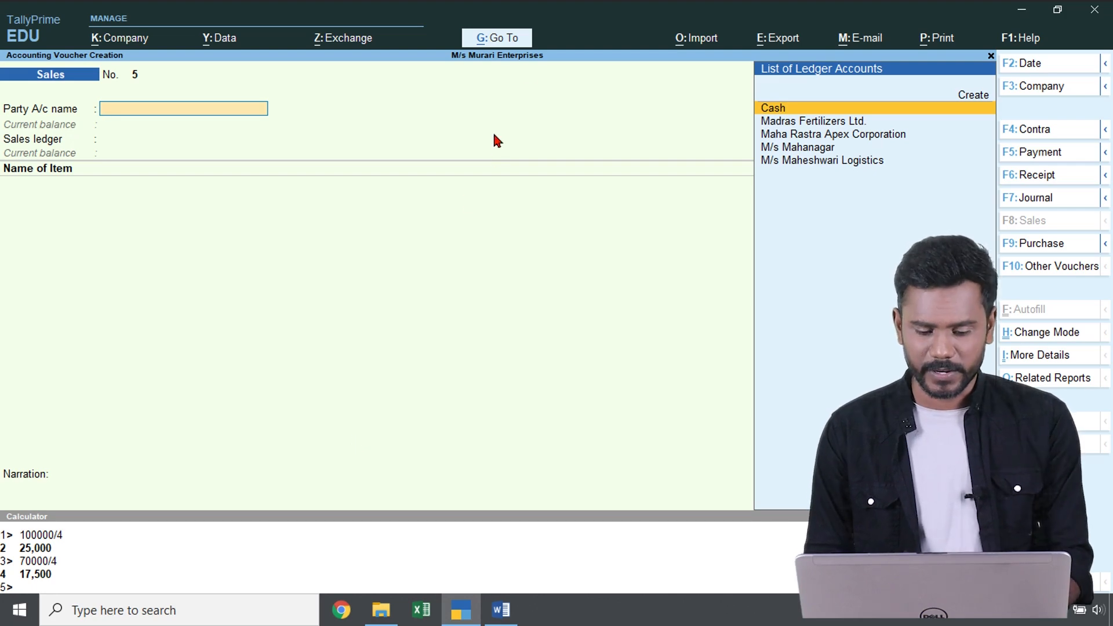
Open the Bills Receivable report and go to the Madras Fertilizers Ltd. bill to check its due date
{"action": "left_click", "coordinate": [499, 39]}
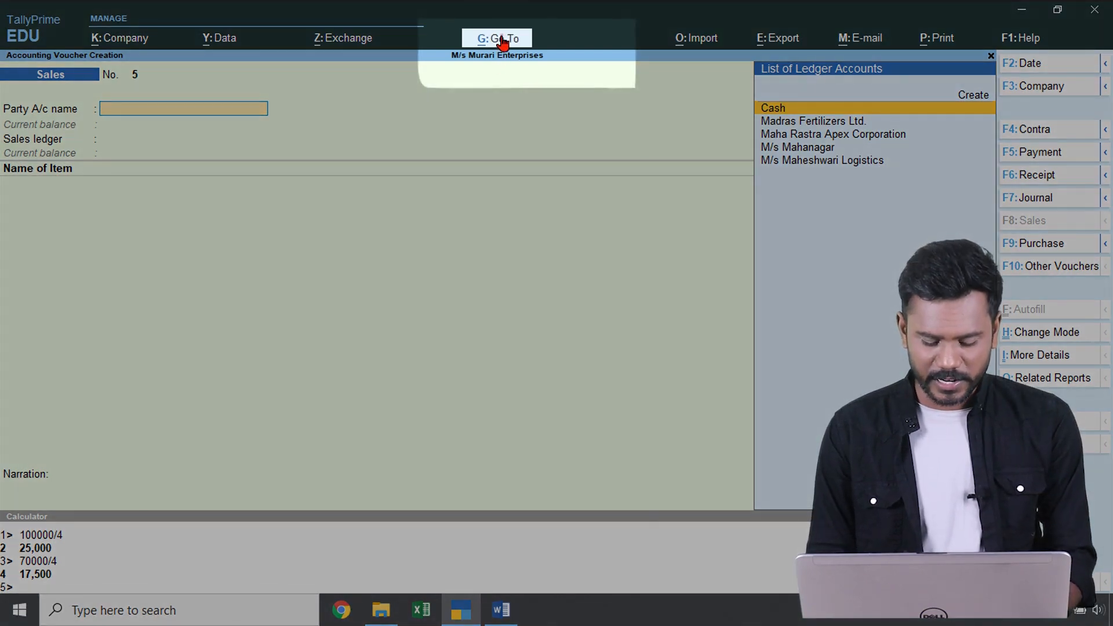
{"action": "type", "text": "Bill"}
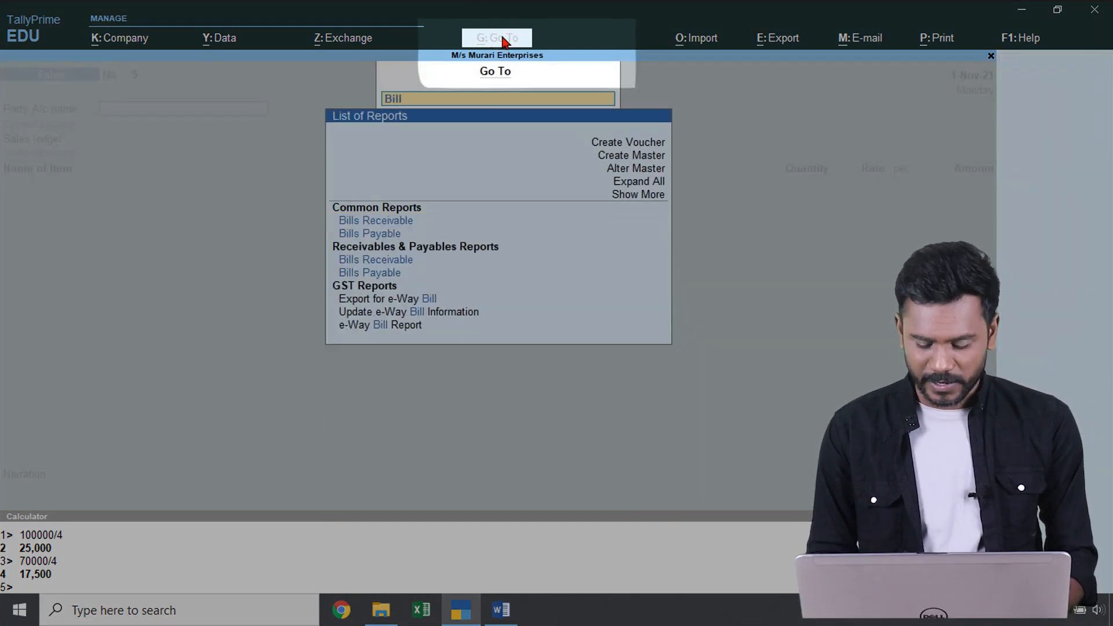
{"action": "key", "text": "Return"}
{"action": "key", "text": "Down"}
{"action": "key", "text": "Down"}
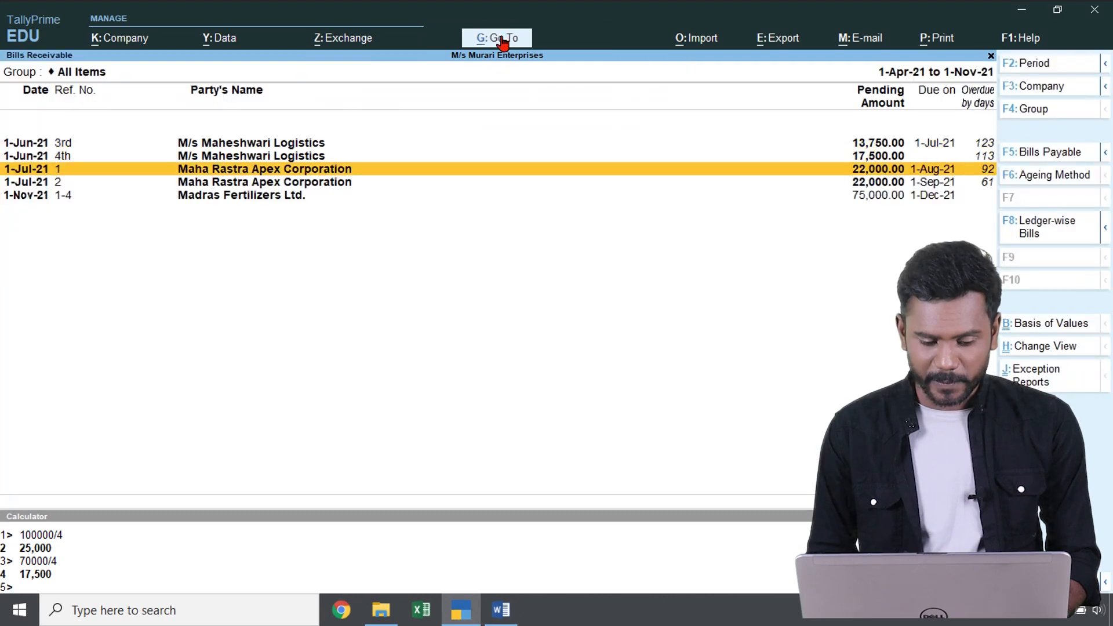
{"action": "key", "text": "Down"}
{"action": "key", "text": "Down"}
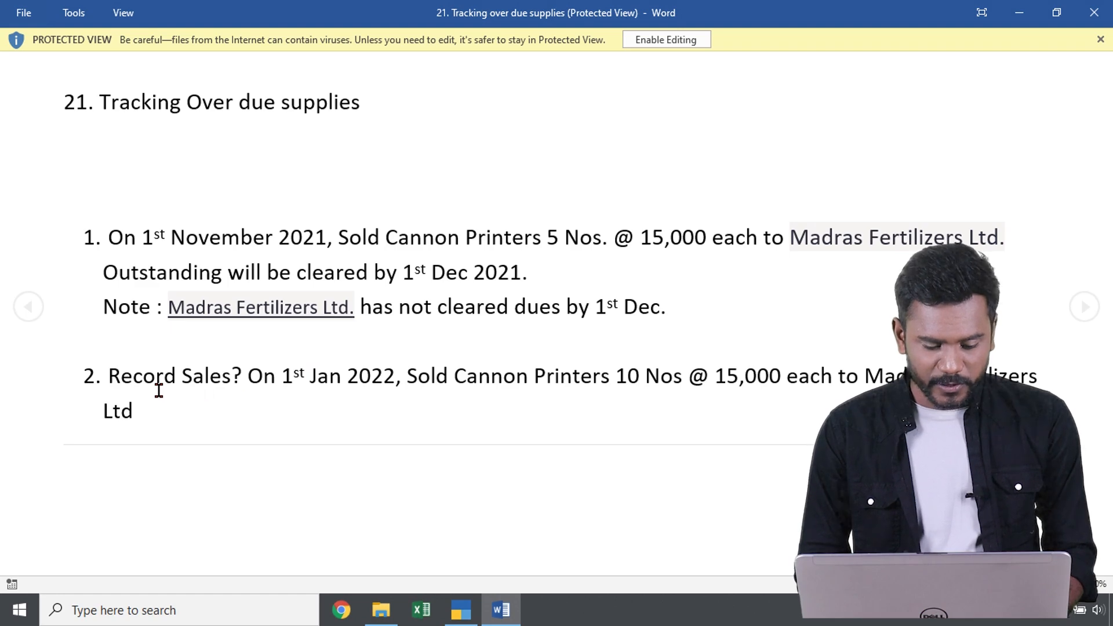
Return to the blank sales voucher in TallyPrime and set its date to 1-Jan-2022
{"action": "key", "text": "alt+Tab"}
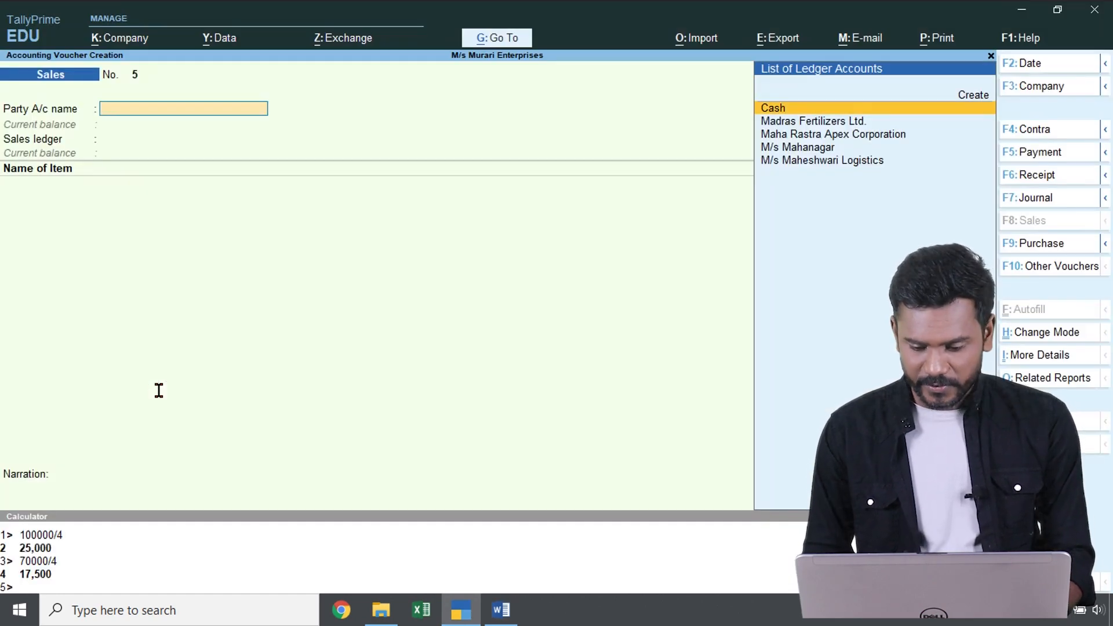
{"action": "key", "text": "F2"}
{"action": "type", "text": "1-1"}
{"action": "key", "text": "Return"}
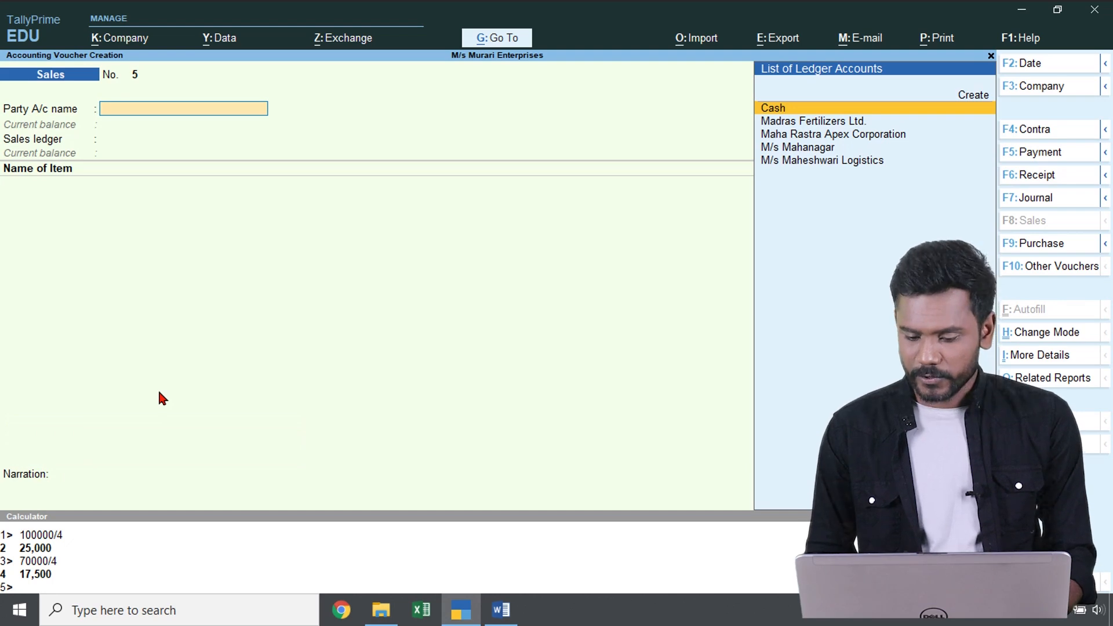
Select Madras Fertilizers Ltd. as the voucher's party and accept the dispatch and party details
{"action": "key", "text": "Down"}
{"action": "key", "text": "Down"}
{"action": "key", "text": "Up"}
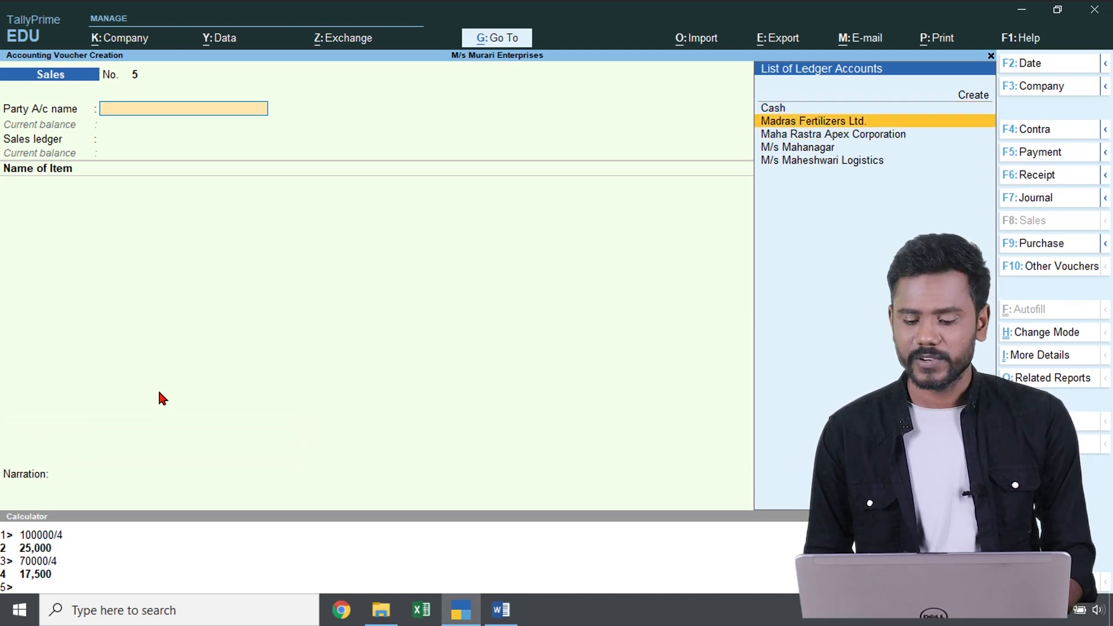
{"action": "key", "text": "Return"}
{"action": "key", "text": "Return"}
{"action": "key", "text": "Return"}
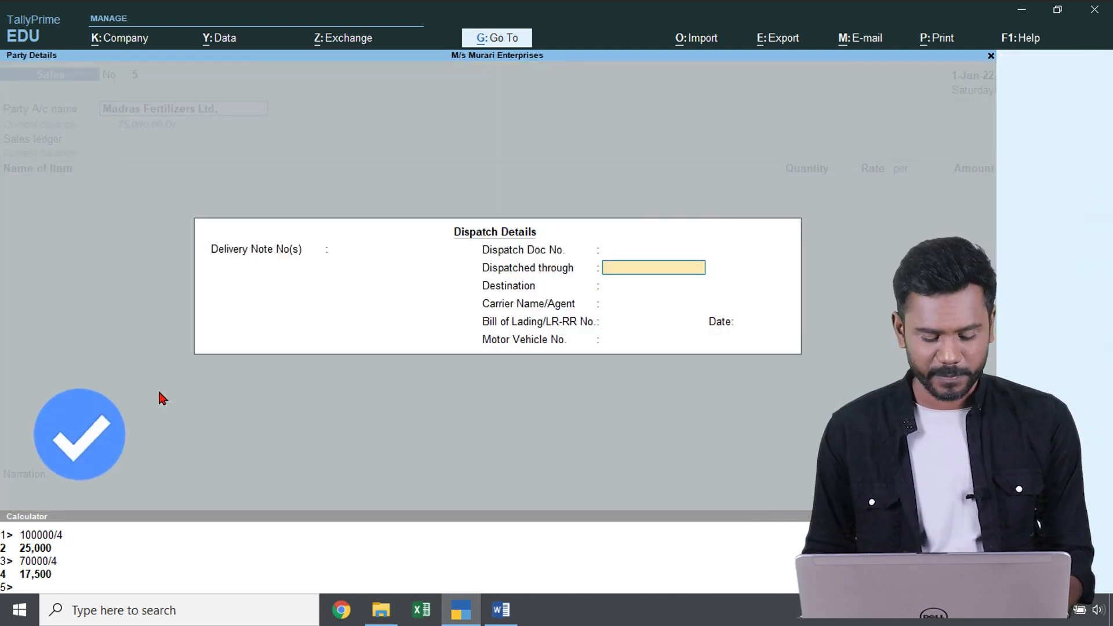
{"action": "key", "text": "Return"}
{"action": "key", "text": "Return"}
{"action": "key", "text": "Return"}
{"action": "key", "text": "Return"}
{"action": "key", "text": "Return"}
{"action": "key", "text": "Return"}
{"action": "key", "text": "Return"}
{"action": "key", "text": "Return"}
{"action": "key", "text": "Return"}
{"action": "key", "text": "Return"}
{"action": "key", "text": "Return"}
{"action": "key", "text": "Return"}
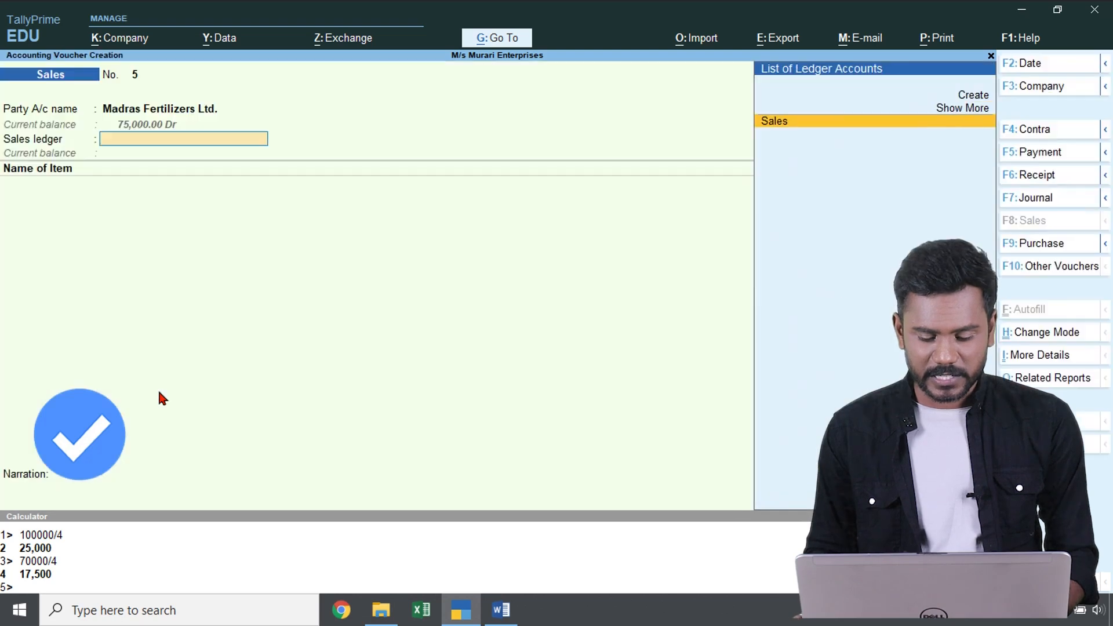
Choose the Sales ledger and enter Cannon Printers with a quantity of 1 at 15,000
{"action": "key", "text": "Return"}
{"action": "key", "text": "Up"}
{"action": "key", "text": "Return"}
{"action": "type", "text": "1"}
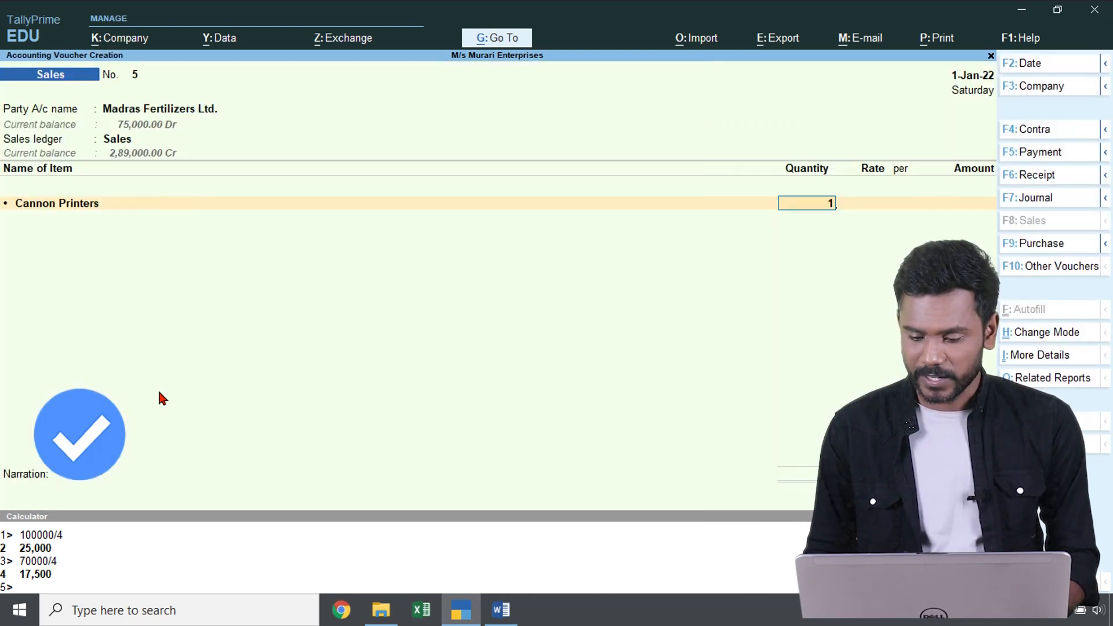
{"action": "key", "text": "Return"}
{"action": "key", "text": "Return"}
{"action": "key", "text": "Return"}
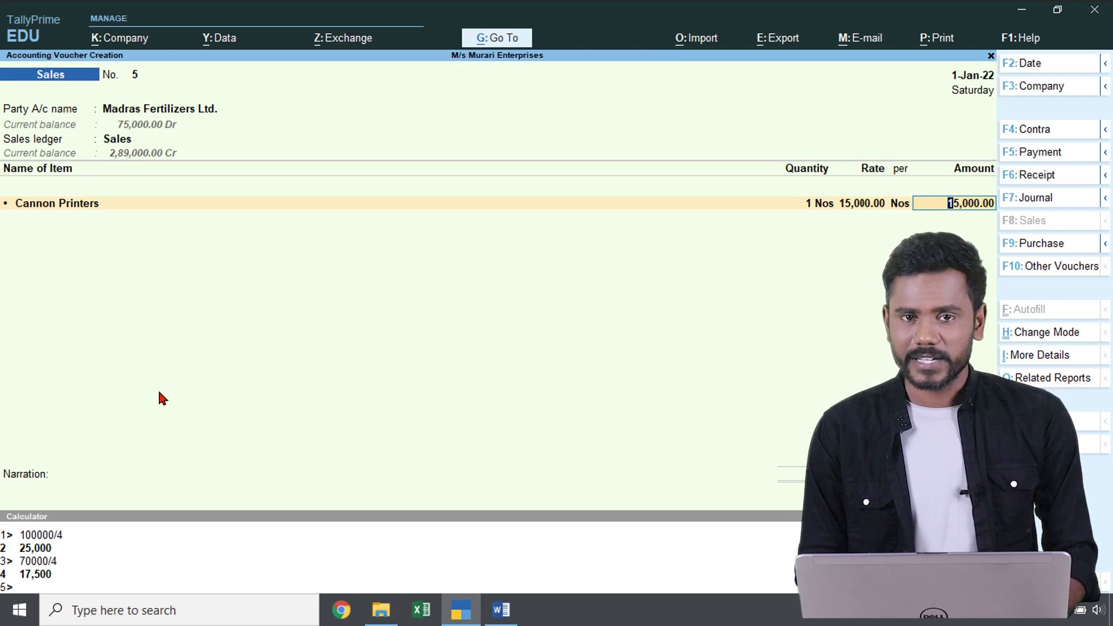
Open the party ledger for alteration from within the voucher, and leave both the ledger and the voucher without saving
{"action": "key", "text": "BackSpace"}
{"action": "key", "text": "BackSpace"}
{"action": "key", "text": "BackSpace"}
{"action": "key", "text": "BackSpace"}
{"action": "key", "text": "BackSpace"}
{"action": "key", "text": "BackSpace"}
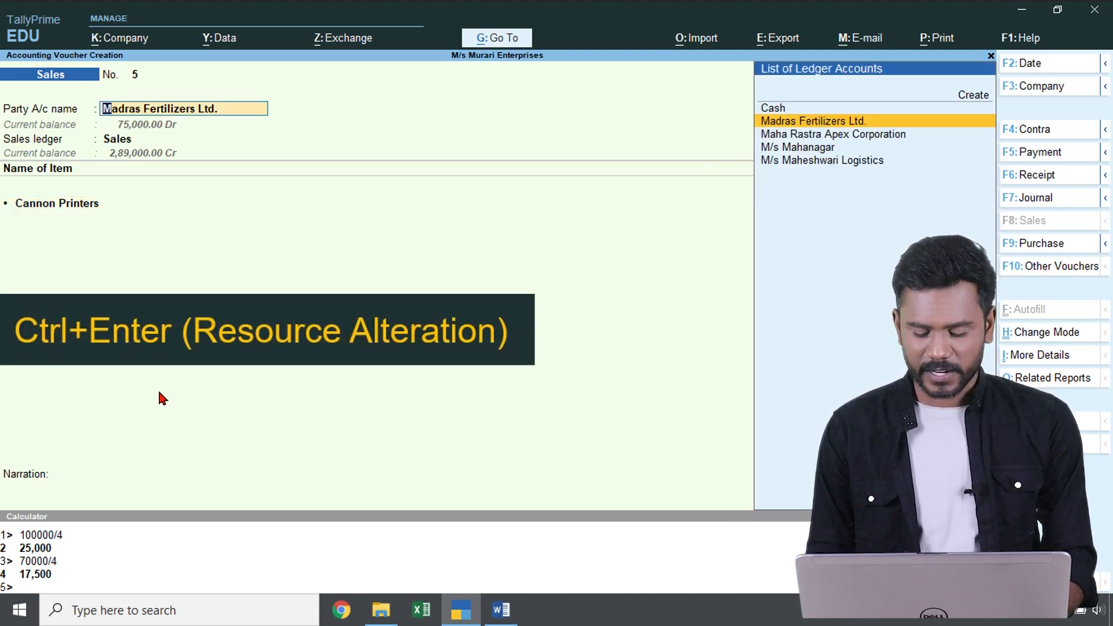
{"action": "key", "text": "ctrl"}
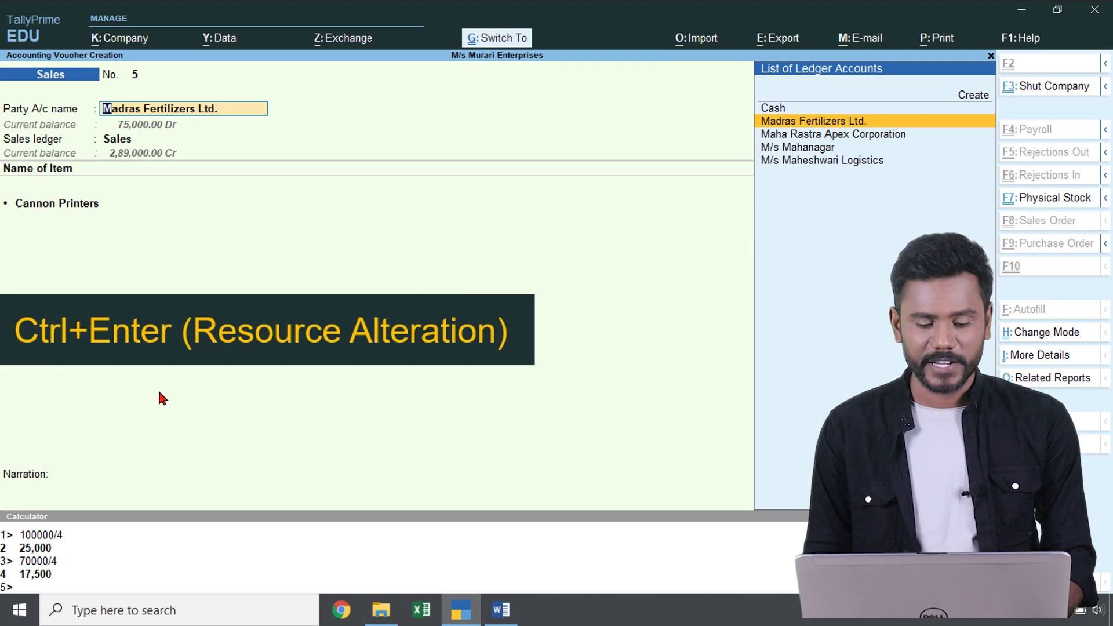
{"action": "key", "text": "ctrl+Return"}
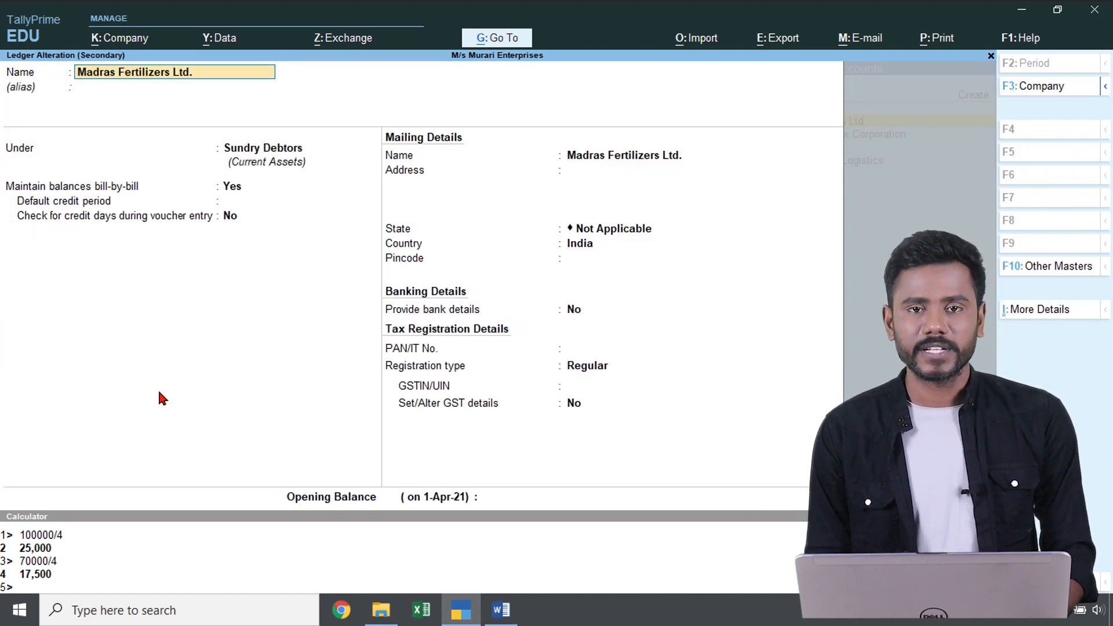
{"action": "key", "text": "Escape"}
{"action": "key", "text": "Escape"}
{"action": "key", "text": "Return"}
{"action": "key", "text": "BackSpace"}
Open the Madras Fertilizers Ltd. ledger for alteration from the Gateway of Tally
{"action": "key", "text": "Up"}
{"action": "key", "text": "Up"}
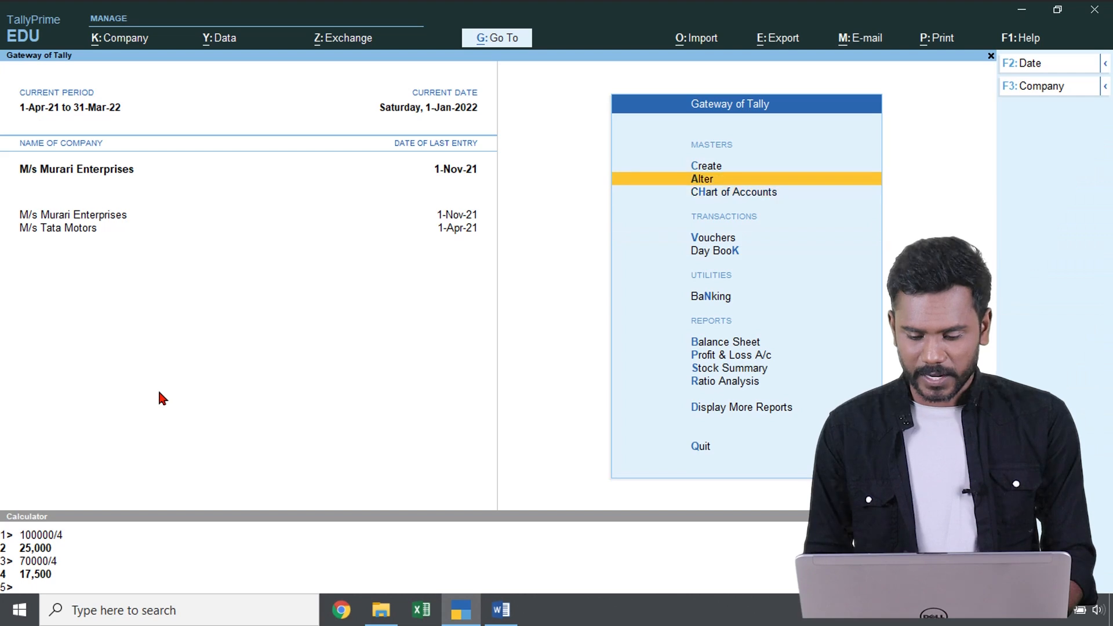
{"action": "key", "text": "Return"}
{"action": "key", "text": "Down"}
{"action": "key", "text": "Down"}
{"action": "key", "text": "Up"}
{"action": "key", "text": "Return"}
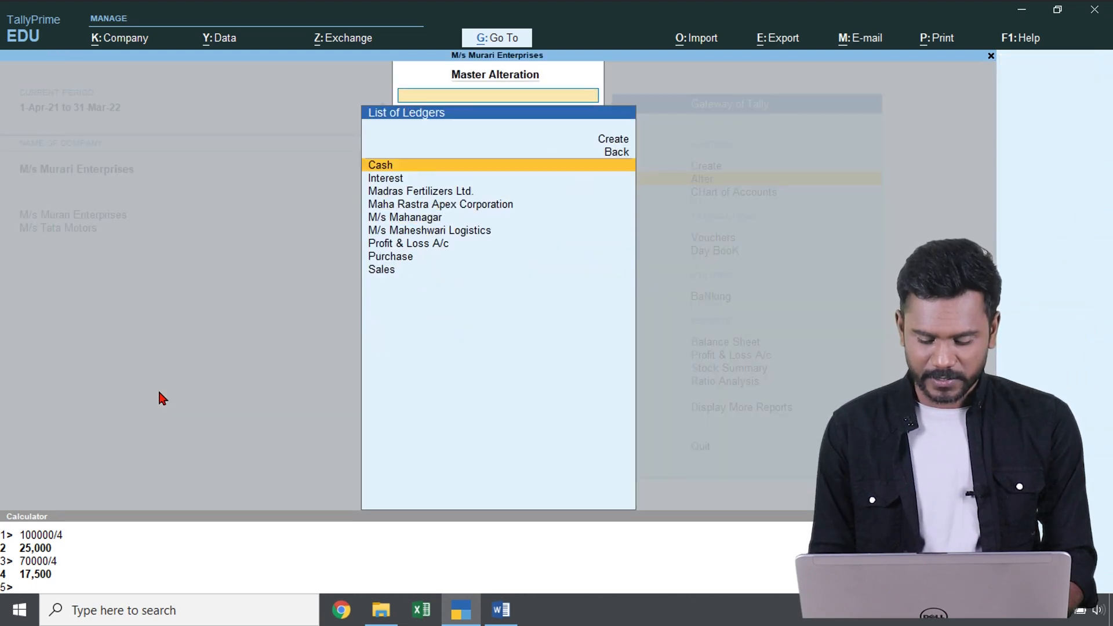
{"action": "key", "text": "Down"}
{"action": "key", "text": "Down"}
{"action": "key", "text": "Down"}
{"action": "key", "text": "Up"}
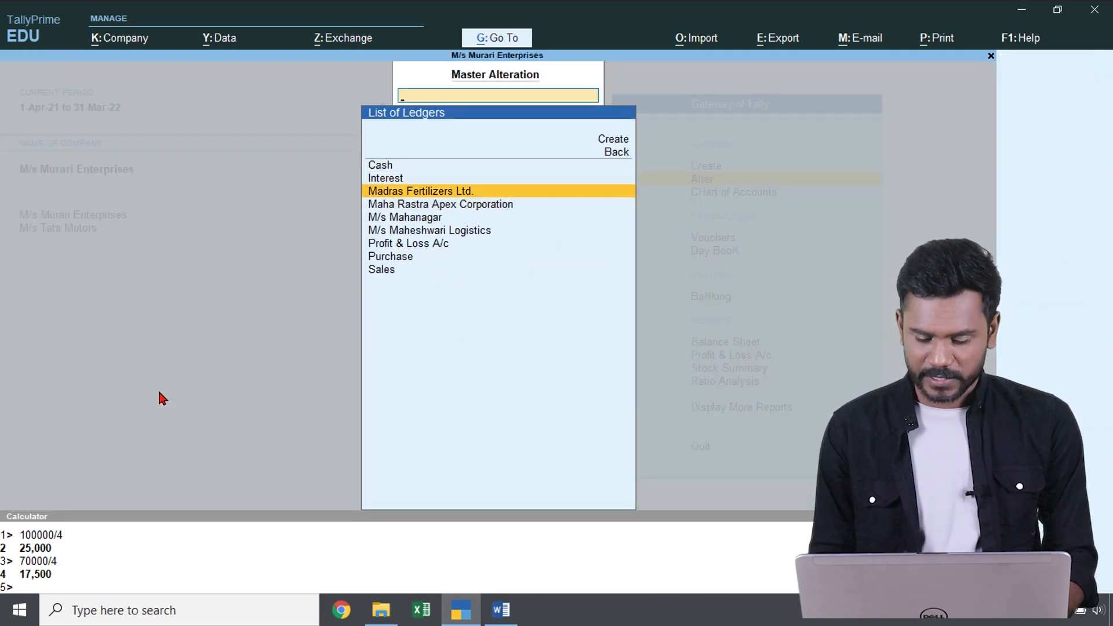
{"action": "key", "text": "Return"}
Set the check for credit days during voucher entry to Yes, save the ledger, and return to the Gateway of Tally
{"action": "key", "text": "Return"}
{"action": "key", "text": "Return"}
{"action": "key", "text": "Return"}
{"action": "key", "text": "Return"}
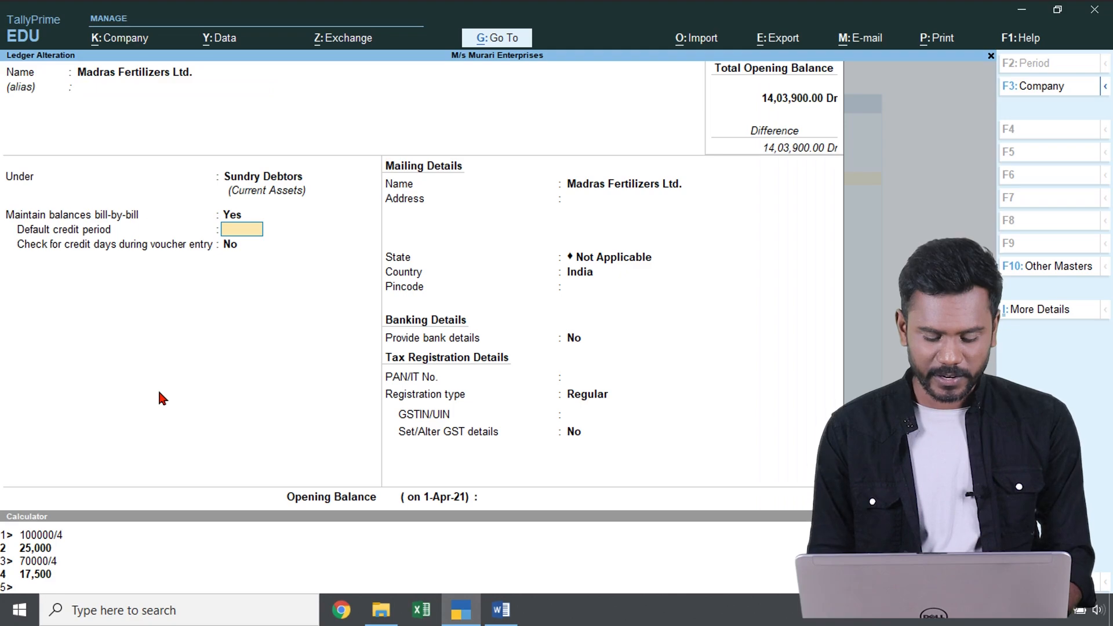
{"action": "key", "text": "Return"}
{"action": "type", "text": "yes"}
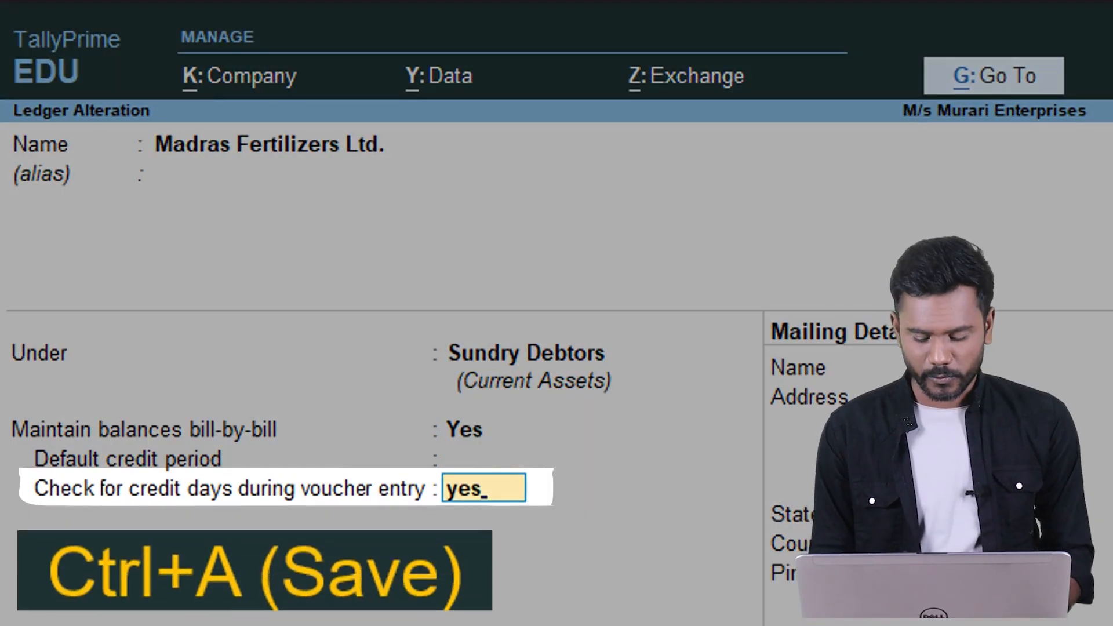
{"action": "key", "text": "ctrl+a"}
{"action": "key", "text": "Escape"}
{"action": "key", "text": "Escape"}
Start a new sales voucher and select Madras Fertilizers Ltd. as the party
{"action": "key", "text": "Down"}
{"action": "key", "text": "Down"}
{"action": "key", "text": "Down"}
{"action": "key", "text": "Up"}
{"action": "key", "text": "Return"}
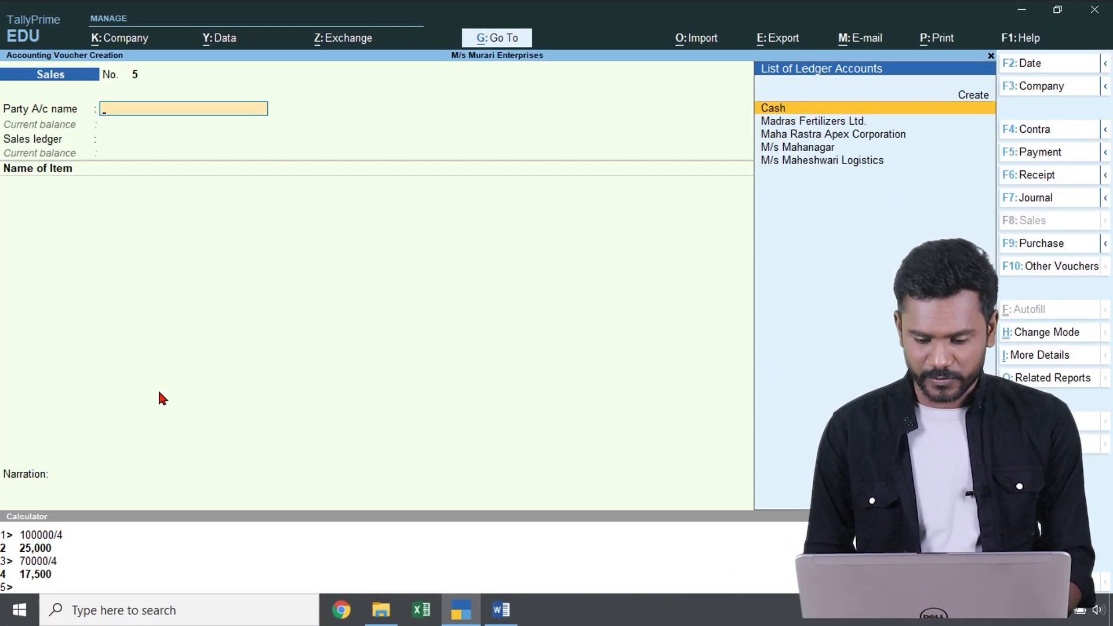
{"action": "key", "text": "Down"}
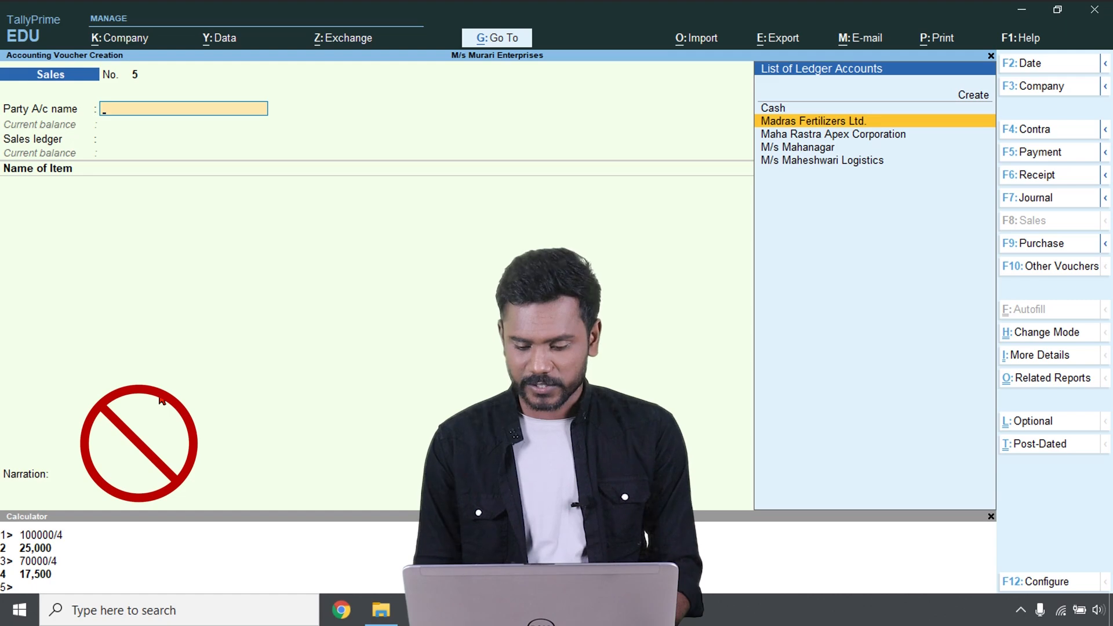
{"action": "key", "text": "Return"}
{"action": "key", "text": "Return"}
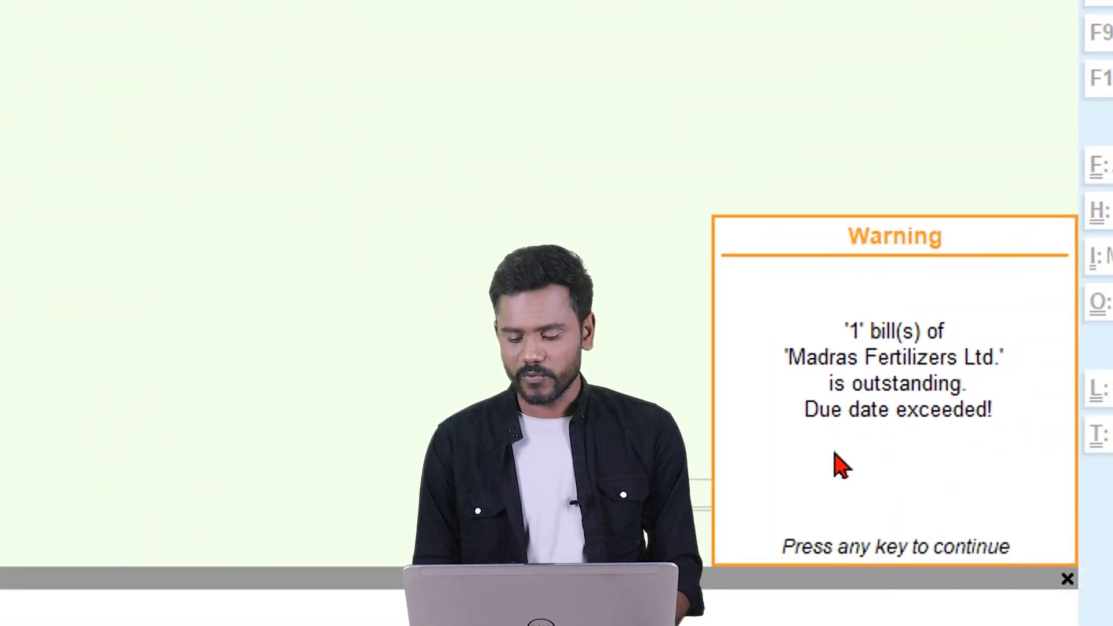